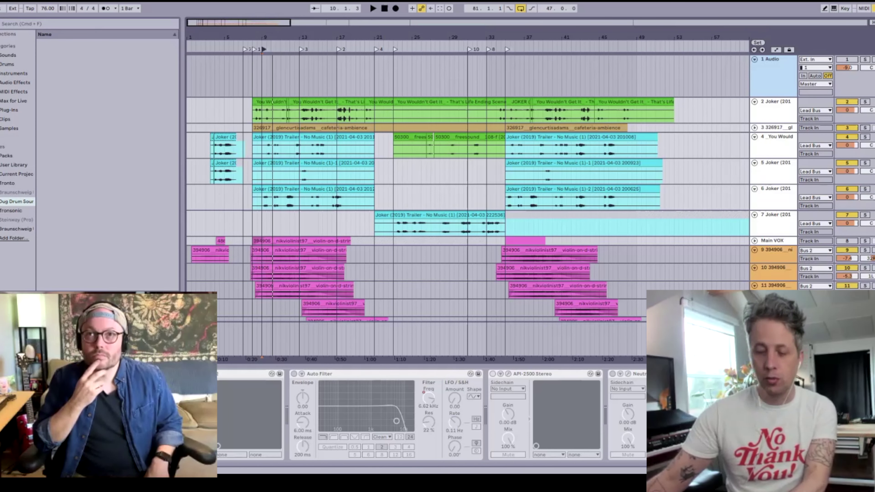
Preview the "_You Wouldn't Get It_" ending scene and the "Joker (2019) Trailer - No Music (1)" video, then close the preview
key("space")
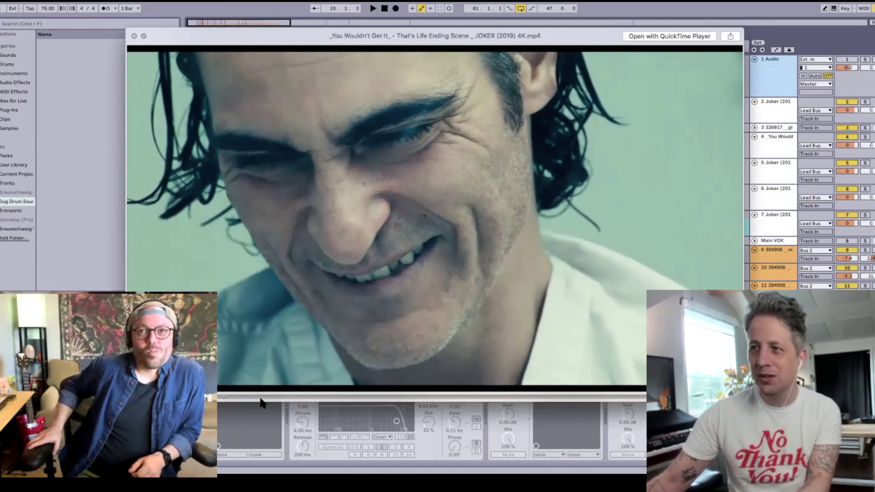
left_click_drag(226, 400, 361, 401)
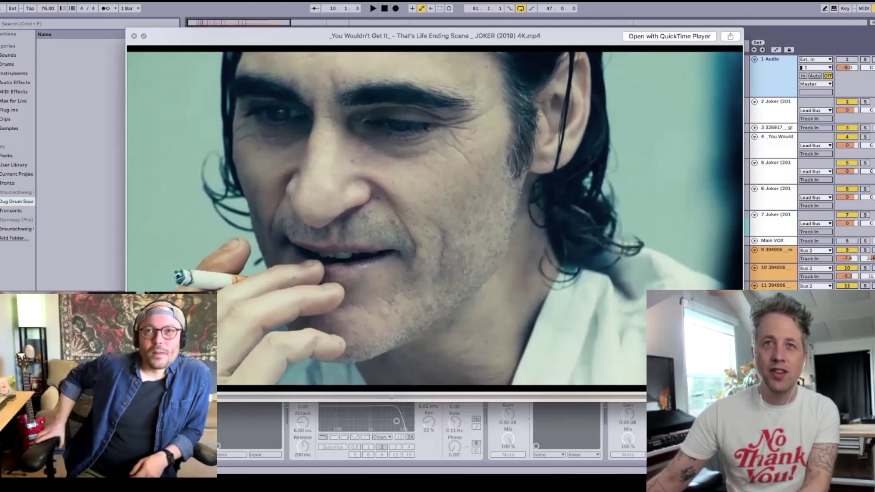
key("Down")
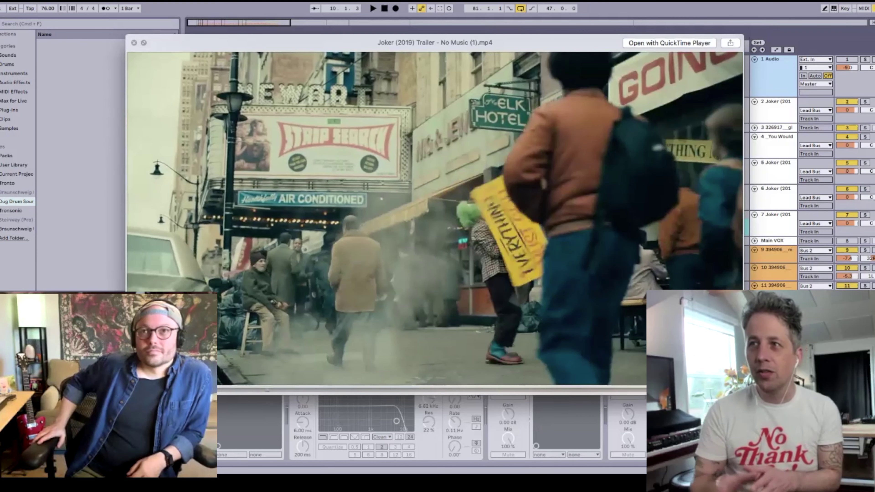
left_click(135, 42)
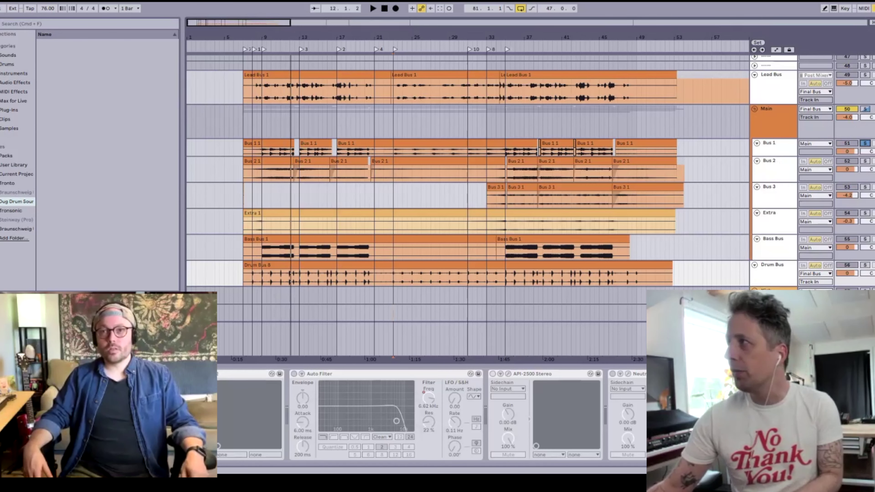
Switch to the browser, search Freesound for "violin screech" and look through the results
key("super+Tab")
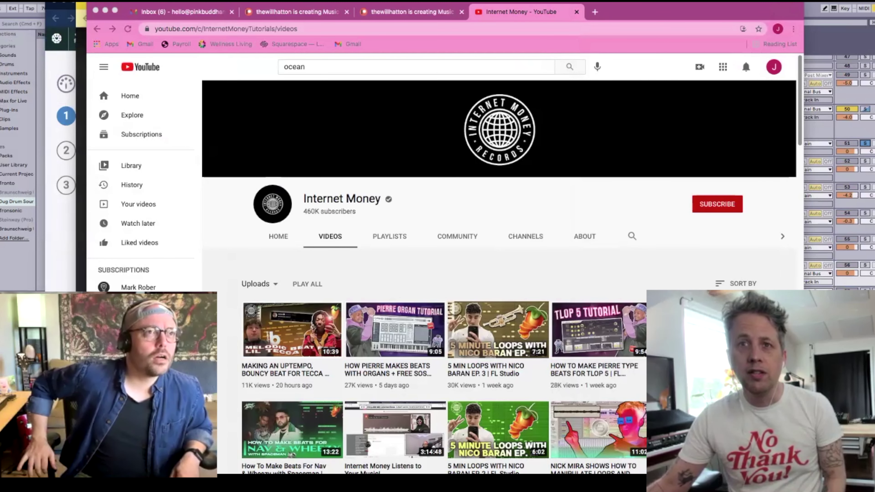
key("super+grave")
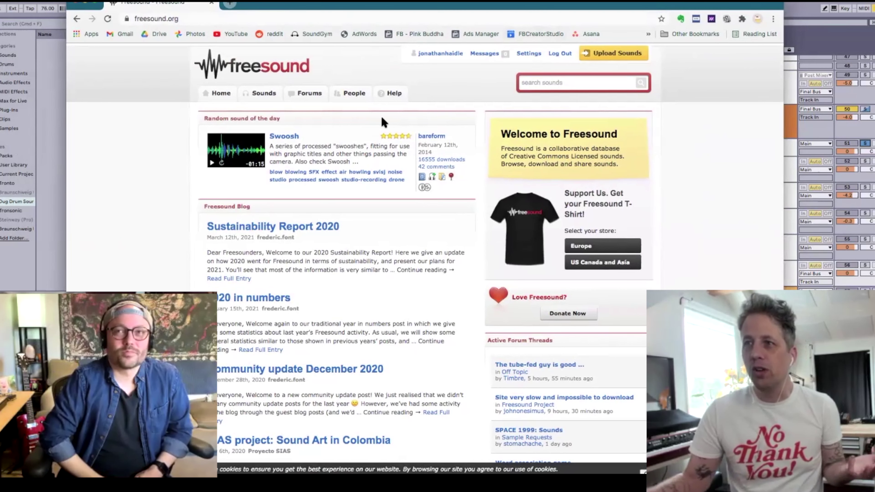
left_click(561, 84)
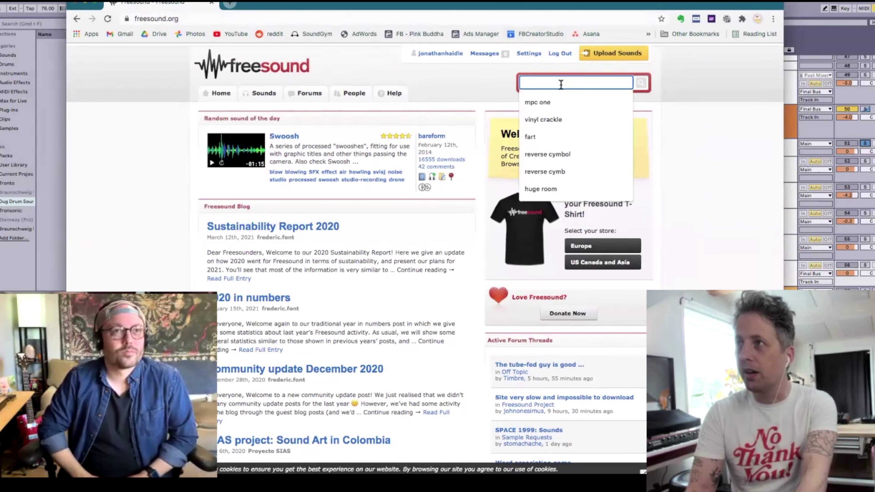
type("violin screech")
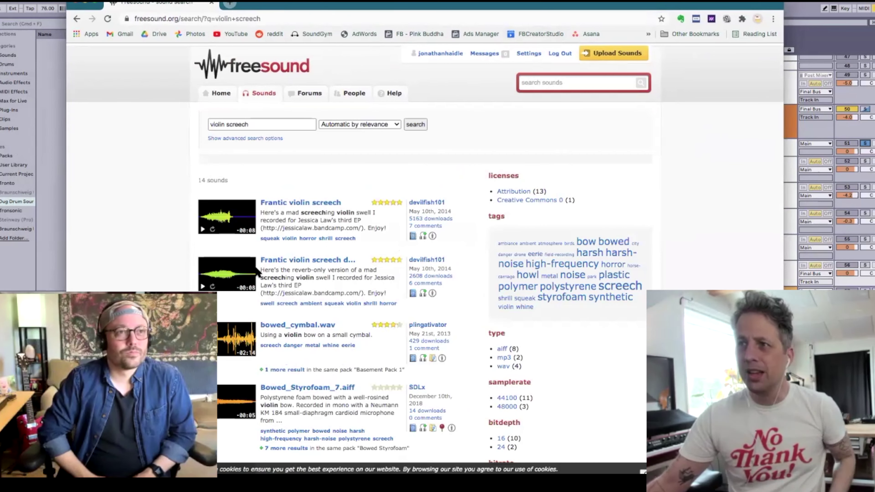
scroll(255, 267, "down", 4)
scroll(257, 271, "down", 4)
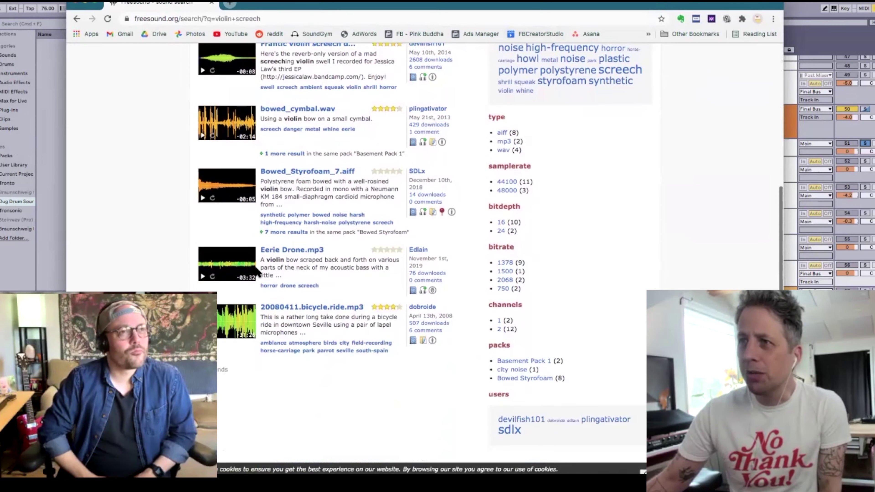
scroll(257, 270, "up", 3)
scroll(257, 270, "up", 8)
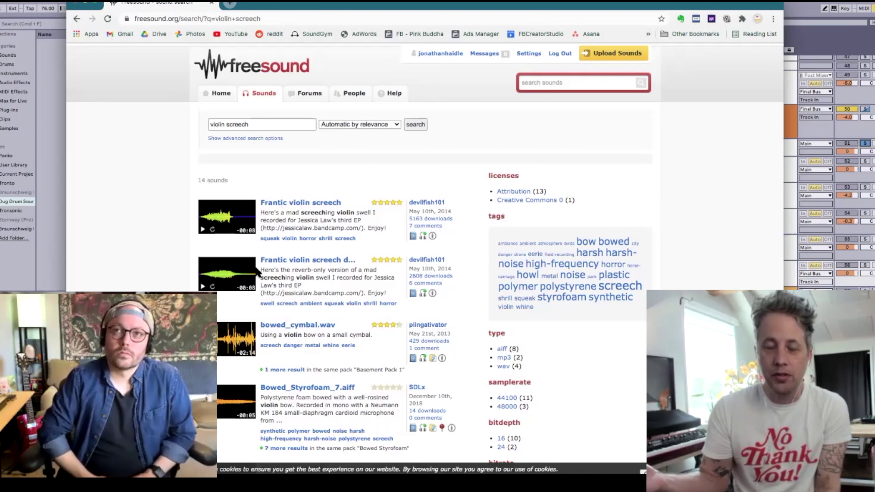
Switch back to Ableton Live and audition the soloed Bus 1 from the bar 9 locator and from about bar 11, stopping after each
key("super+Tab")
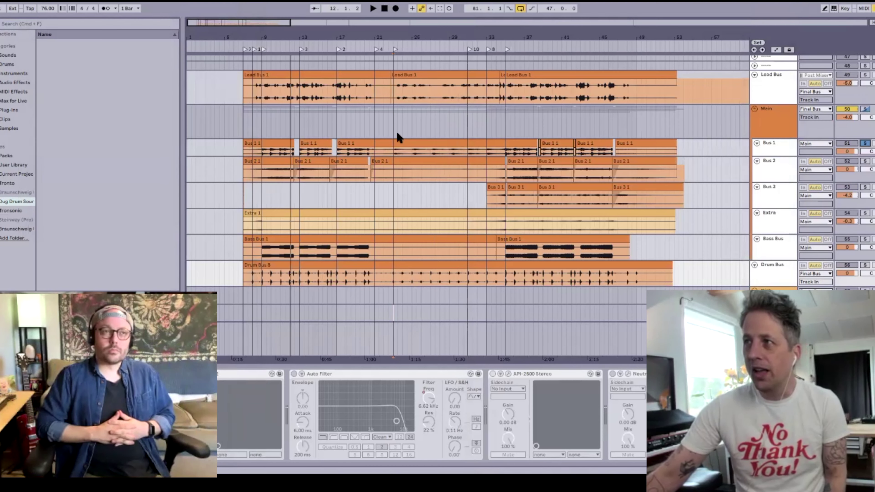
left_click(264, 50)
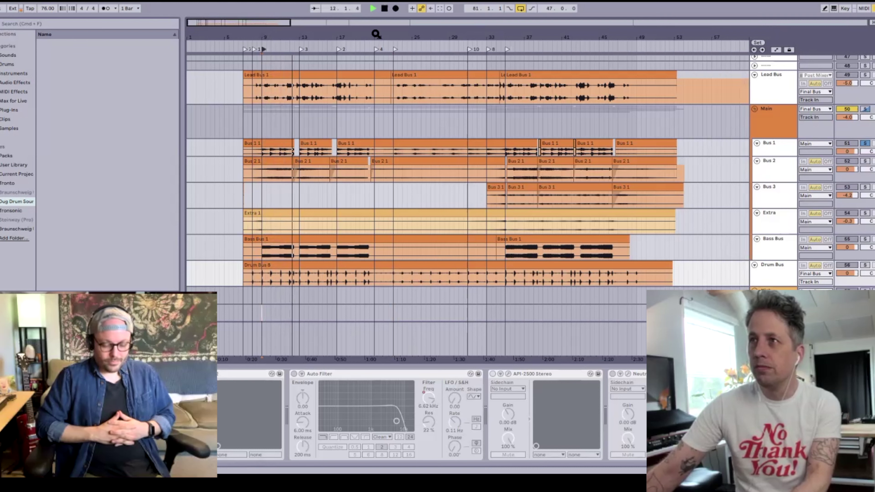
left_click(384, 9)
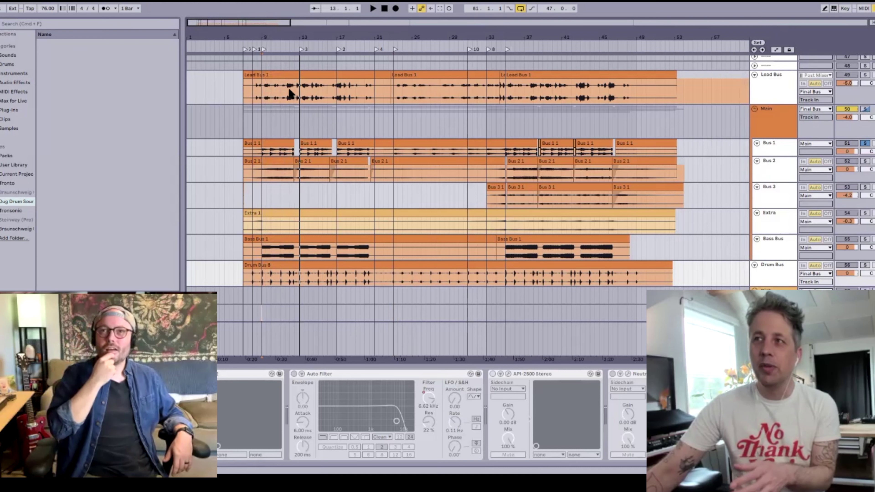
left_click(282, 47)
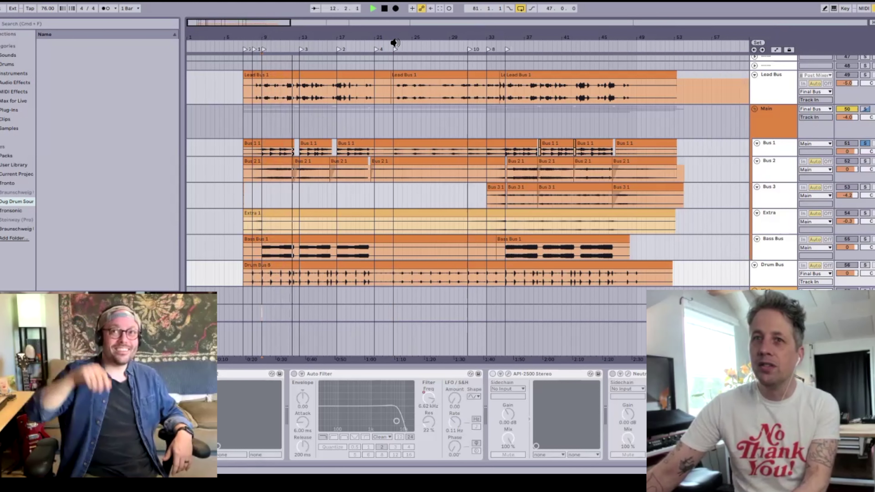
left_click(385, 9)
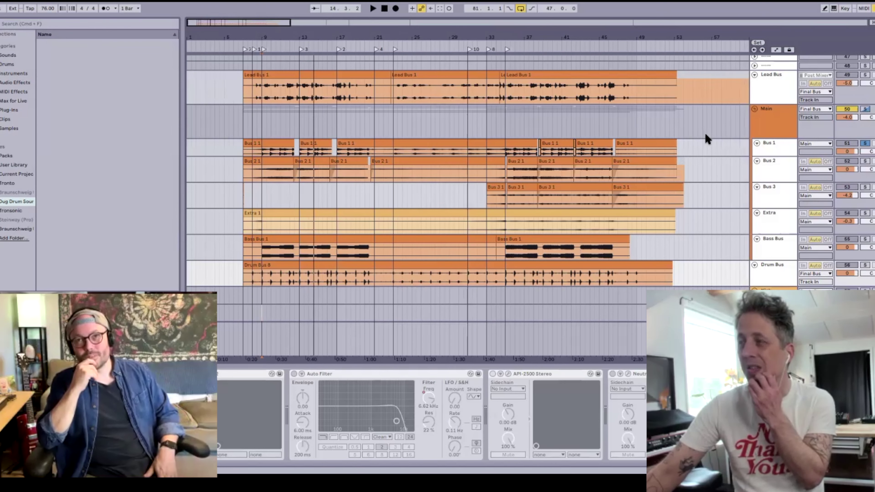
Go to the piano tracks and move the imagiro piano plug-in window slightly over the arrangement
scroll(705, 148, "up", 5)
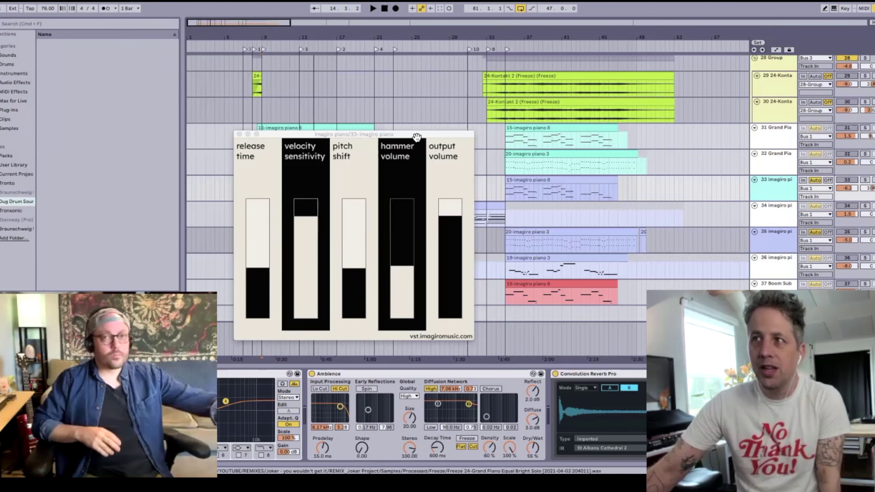
left_click_drag(419, 136, 398, 120)
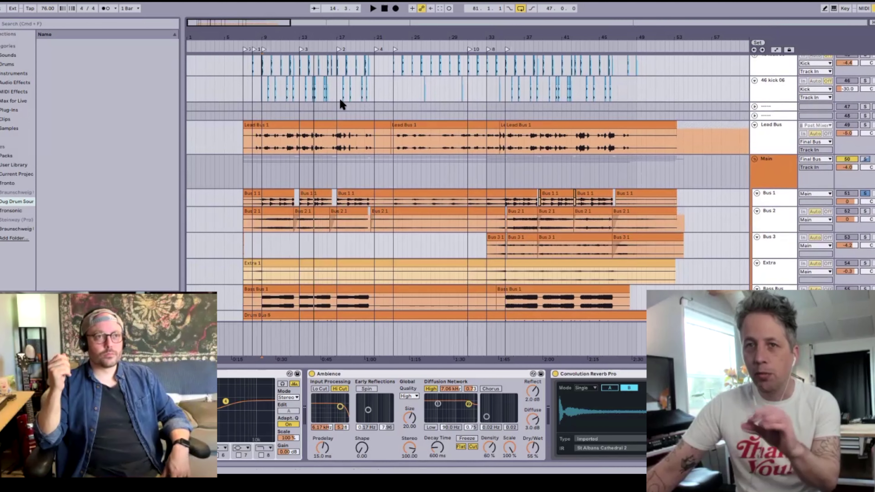
Audition the soloed Bus 2 from the locators at bars 13 and 9, then from about bars 28 and 34
left_click(299, 50)
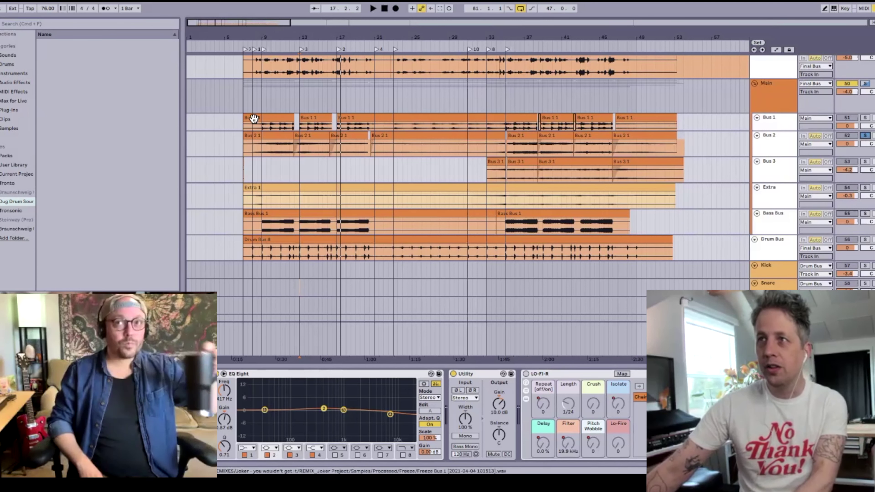
left_click(263, 50)
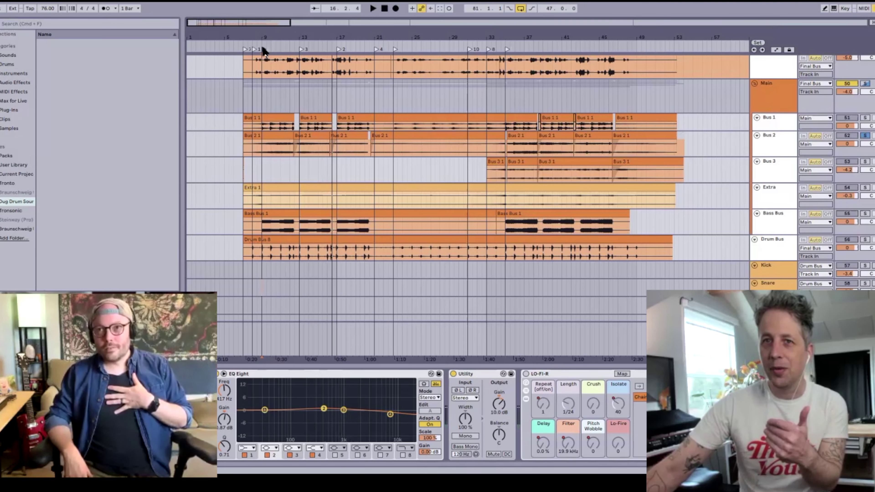
left_click(443, 49)
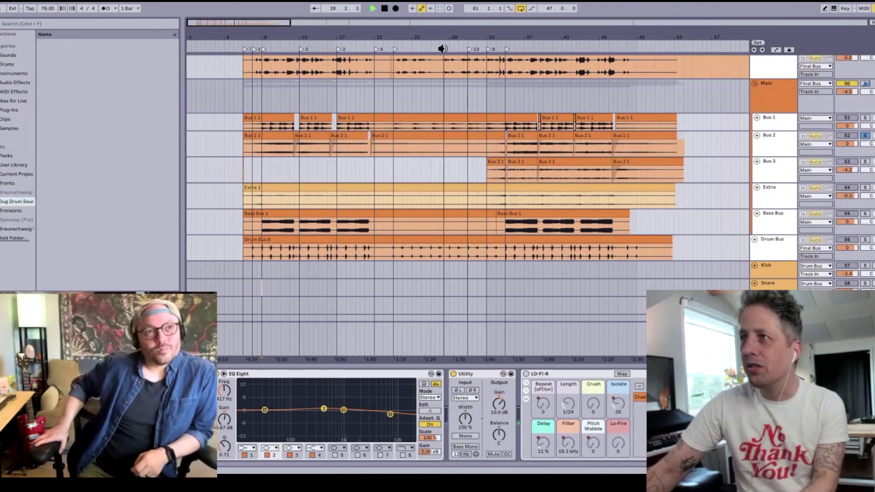
left_click(500, 48)
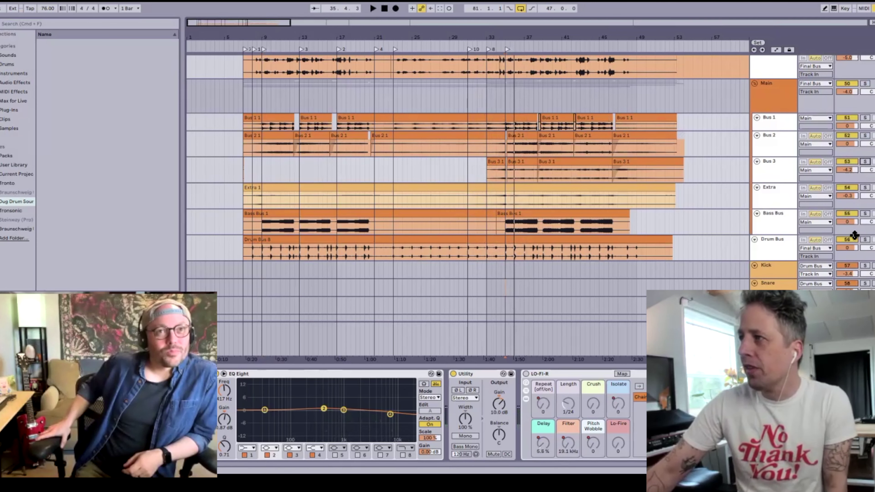
Solo the Drum Bus, play it from the bar 9 locator and stop playback
left_click(864, 240)
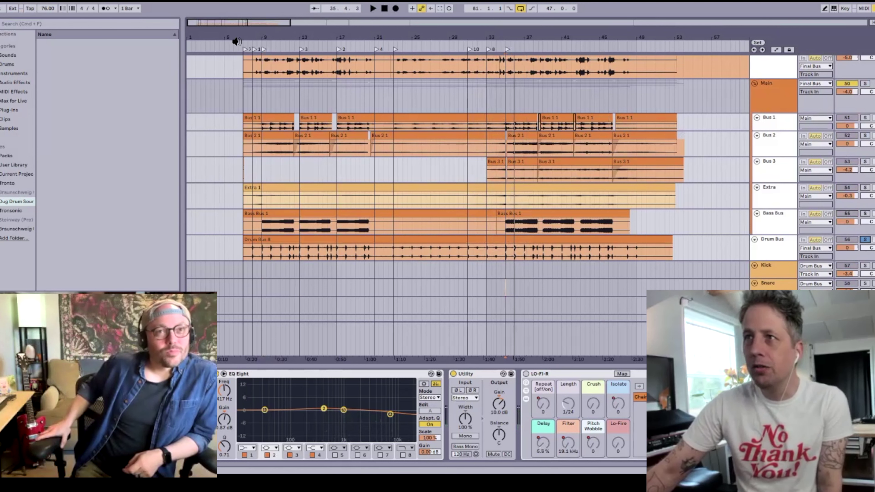
left_click(263, 51)
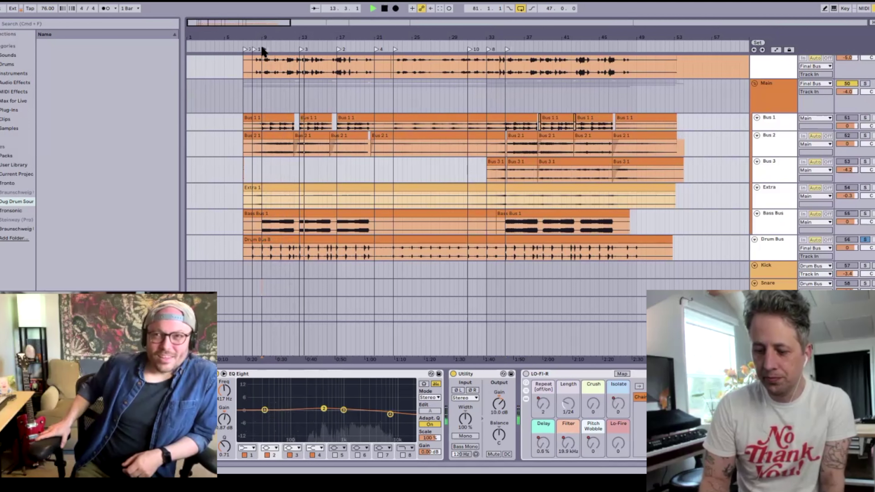
key("space")
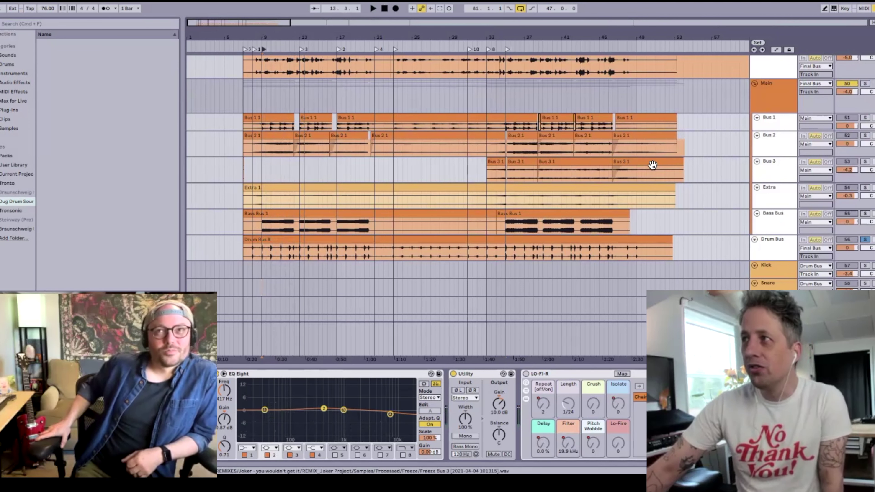
Find the brush kit drum tracks, then switch to the browser and look through the Brushed Drums Sample Pack page on Gumroad
scroll(653, 165, "up", 10)
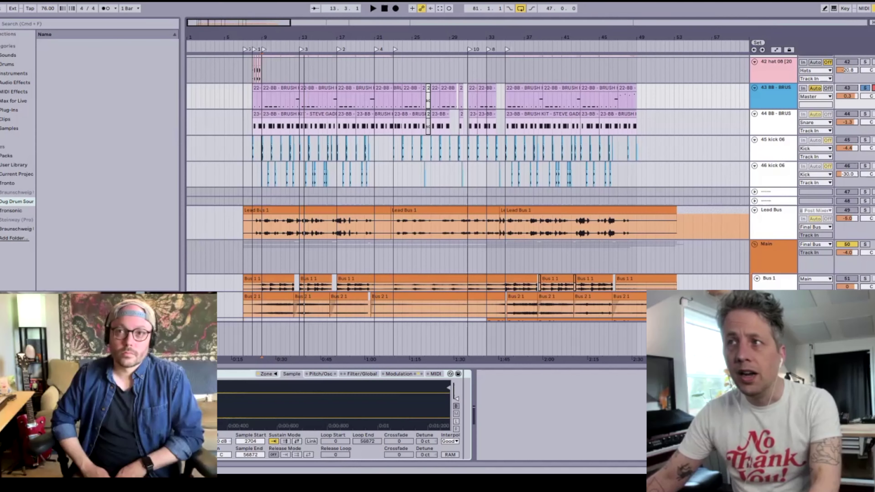
key("super+Tab")
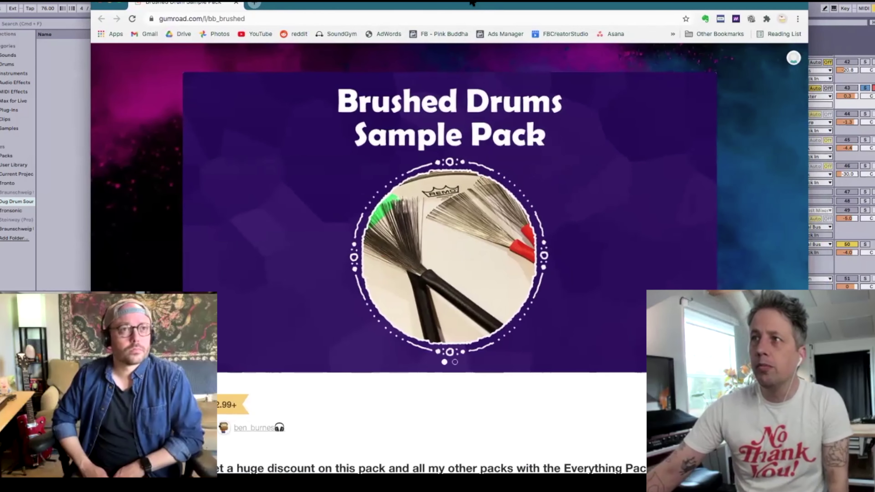
scroll(380, 363, "down", 3)
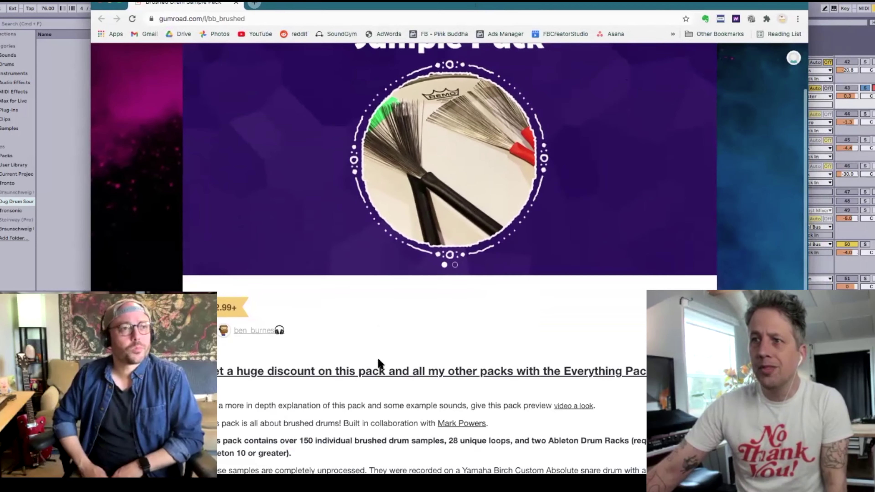
scroll(380, 364, "down", 10)
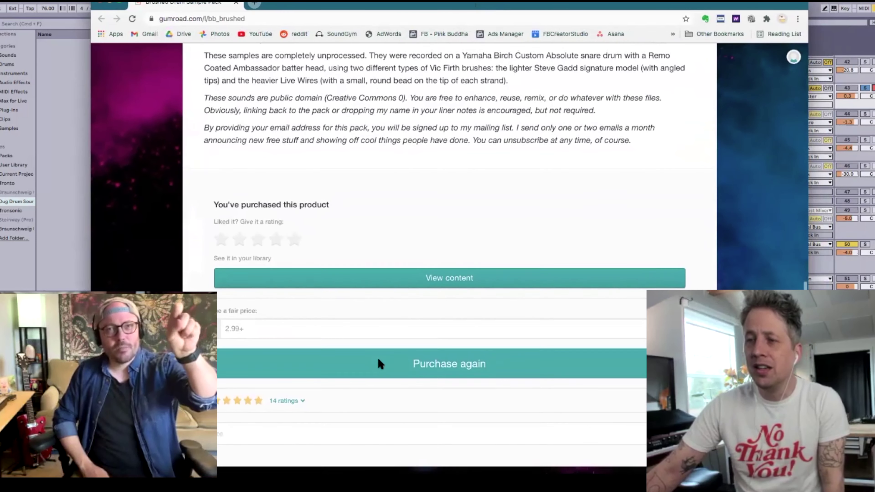
scroll(379, 364, "up", 12)
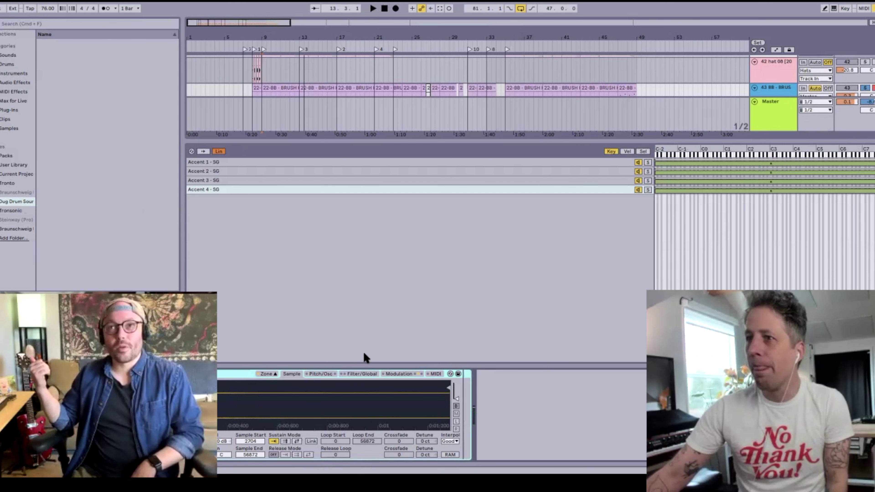
Collapse the sampler's zone editor for the brush kit and return to the bus tracks in the arrangement
left_click(276, 374)
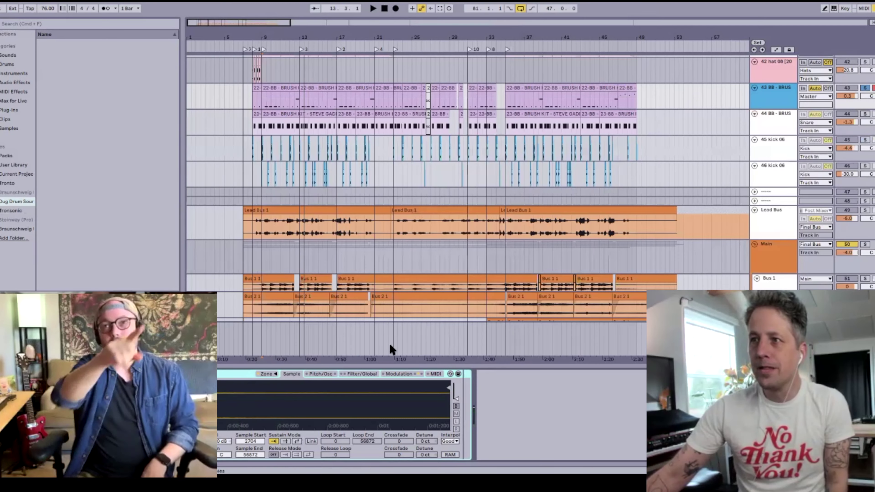
scroll(524, 296, "down", 10)
scroll(522, 293, "down", 1)
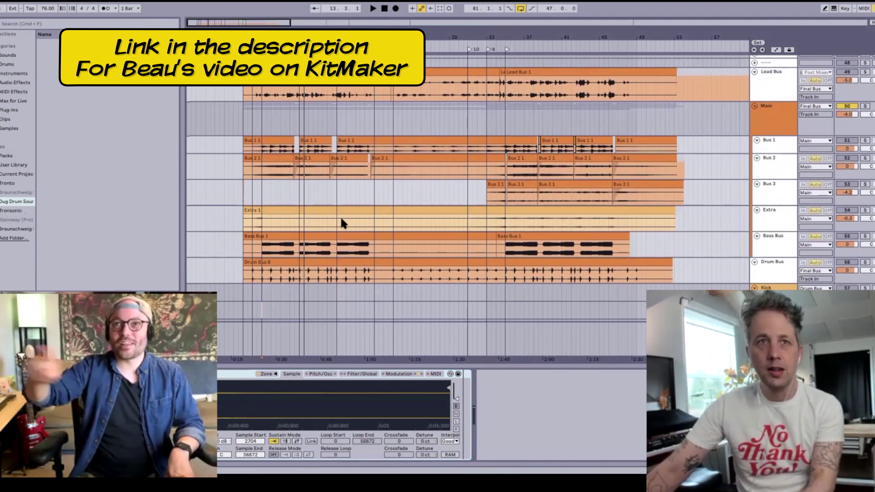
Reread the Brushed Drums Sample Pack description in the browser, then return to the Ableton Live arrangement
key("super+Tab")
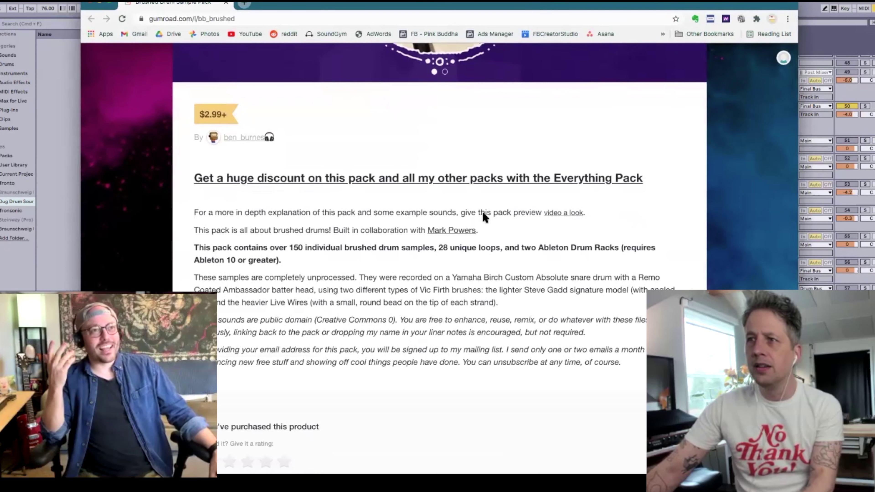
scroll(459, 255, "down", 3)
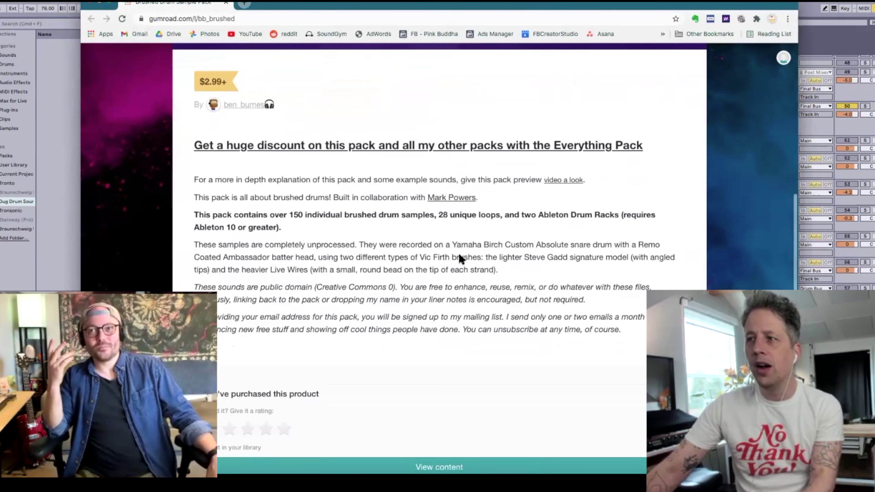
scroll(455, 268, "down", 5)
scroll(455, 274, "up", 5)
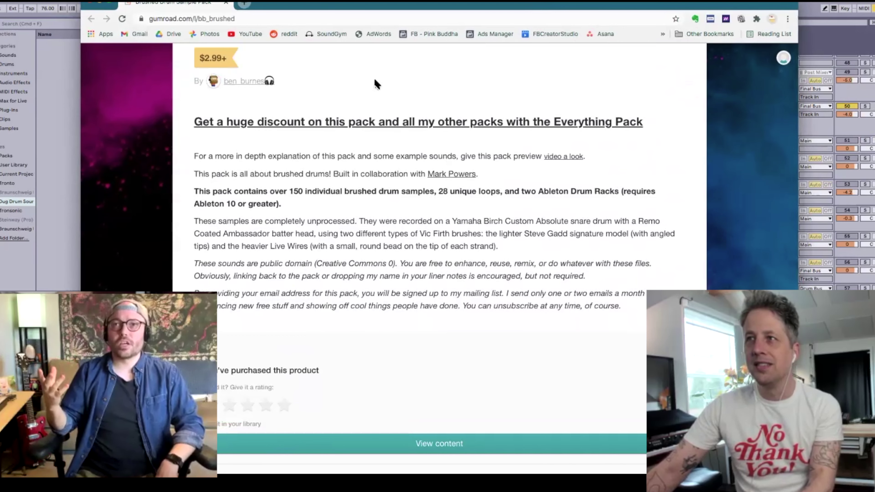
key("super+Tab")
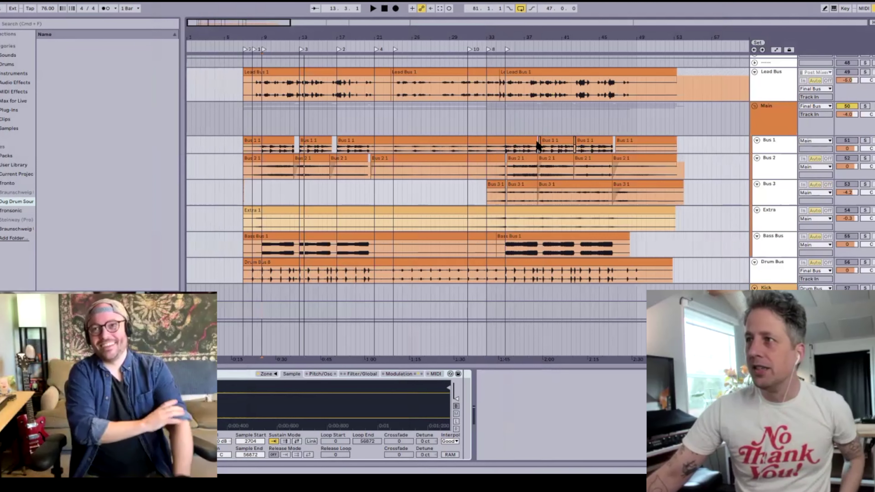
Set the Final Bus track's monitoring to Auto, solo the track and show its device chain
scroll(652, 214, "down", 5)
scroll(652, 212, "down", 1)
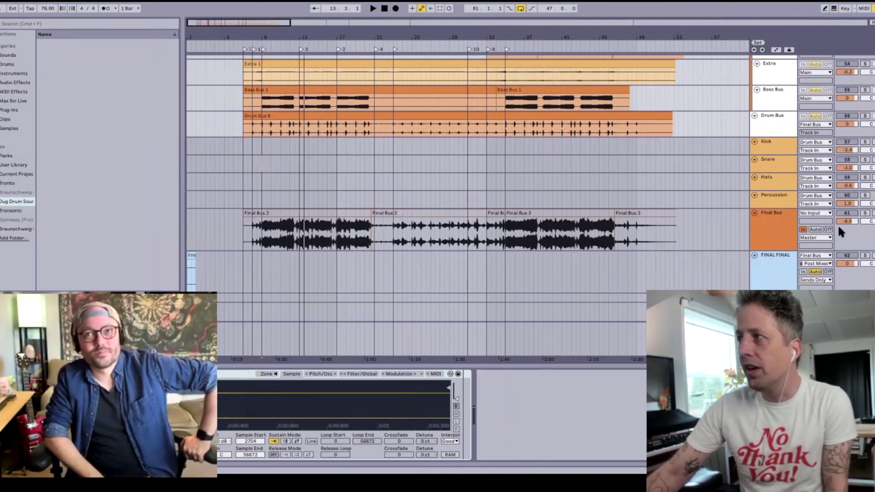
left_click(816, 229)
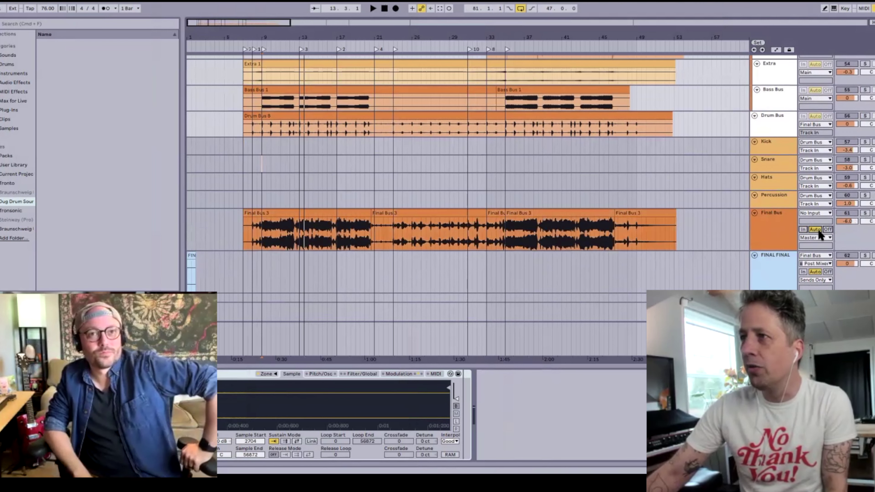
left_click(866, 213)
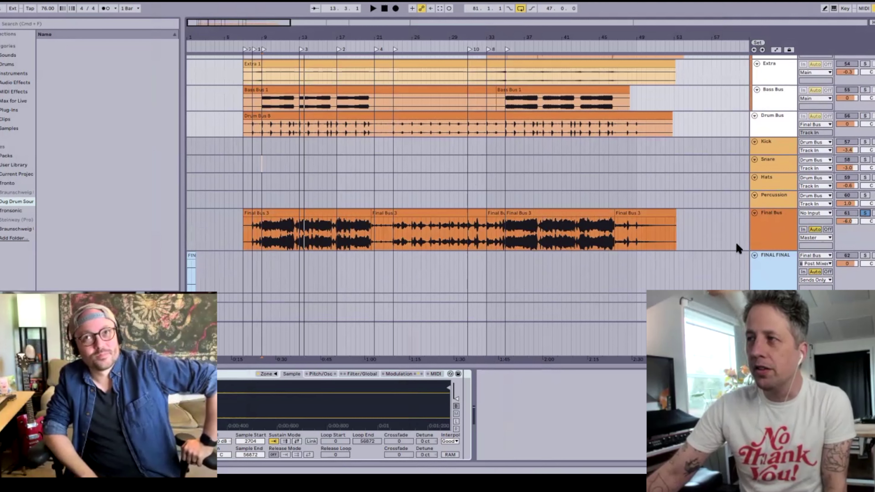
left_click(768, 238)
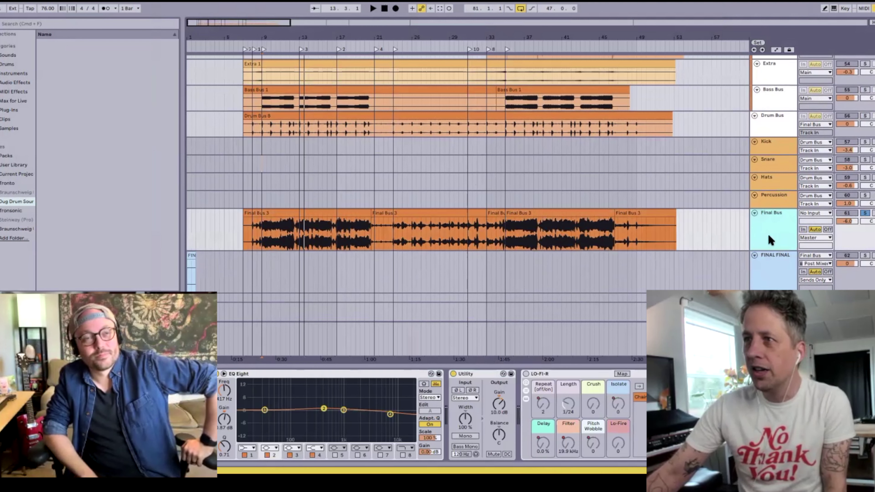
Look through the LO-FI-R rack on the Final Bus, including its Glue Compressor, PITCH WOBBLE and LO-FIRE devices
left_click(525, 374)
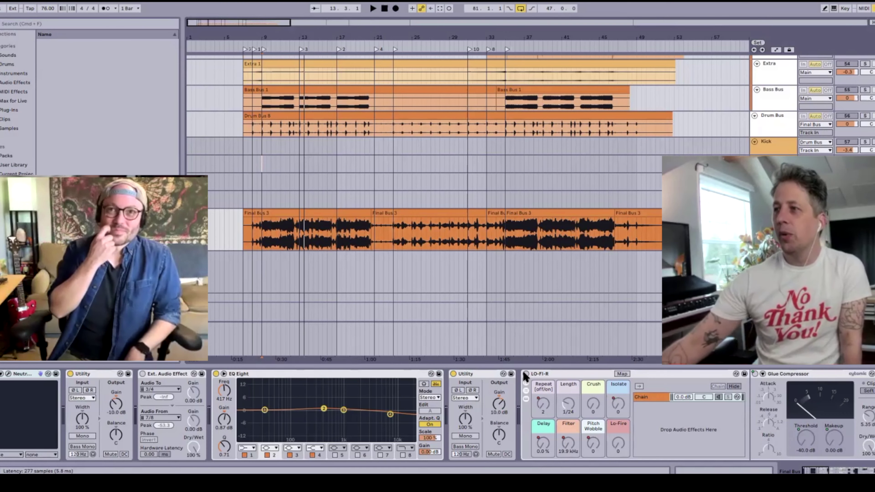
scroll(612, 412, "right", 5)
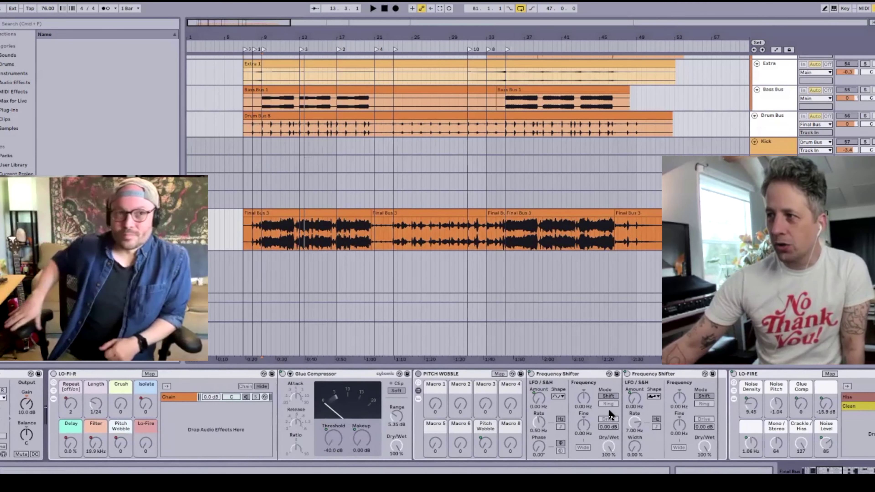
scroll(610, 414, "left", 2)
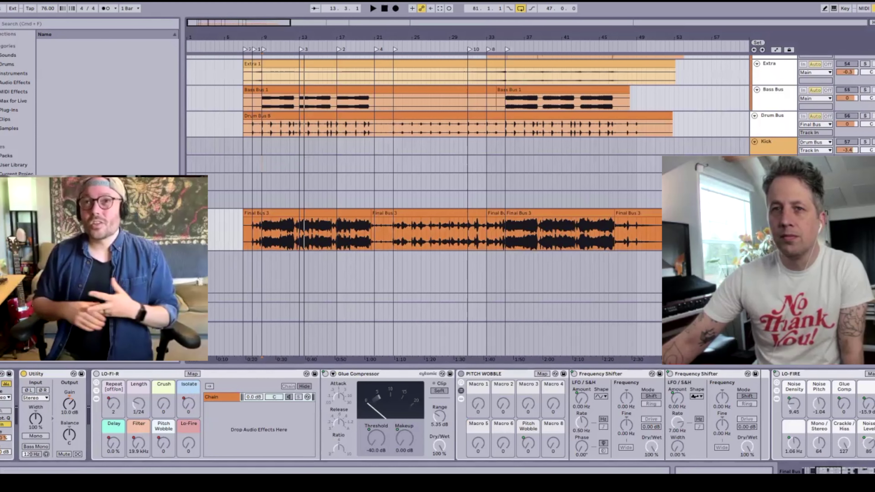
right_click(768, 366)
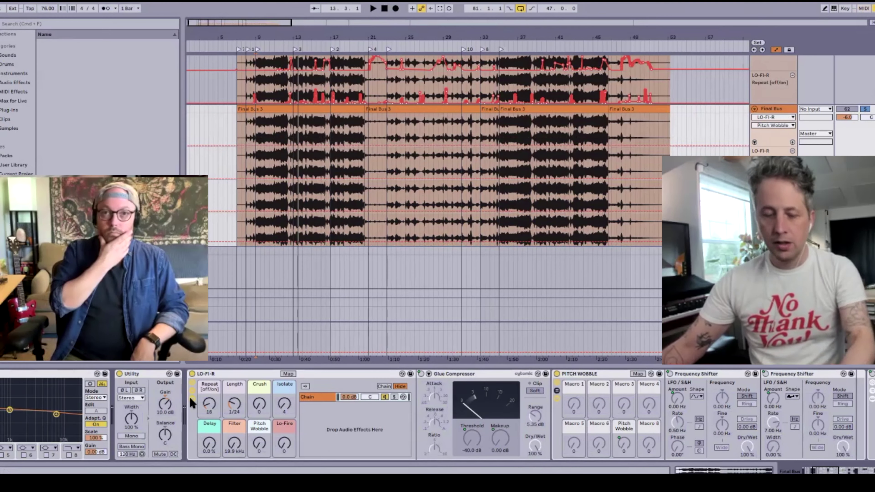
Set the LO-FI-R Repeat and Isolate macros to 0, play the Final Bus from the bar 9 locator and stop
left_click_drag(210, 400, 211, 401)
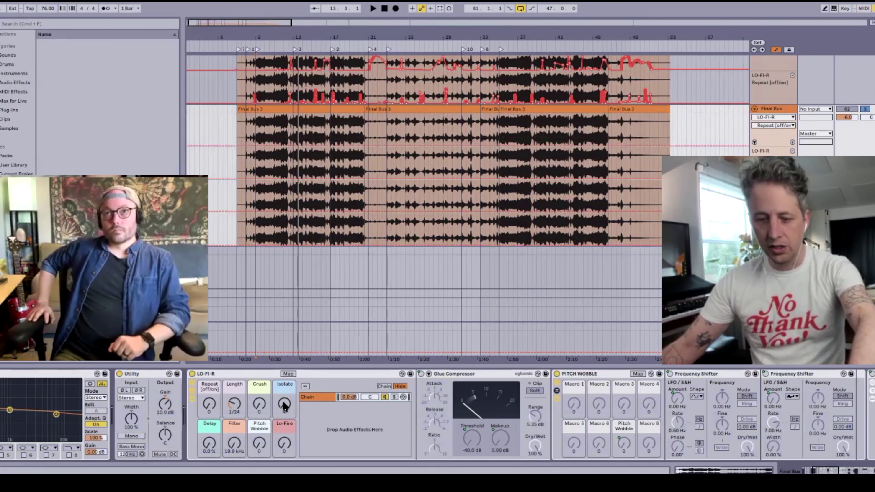
left_click_drag(284, 406, 284, 404)
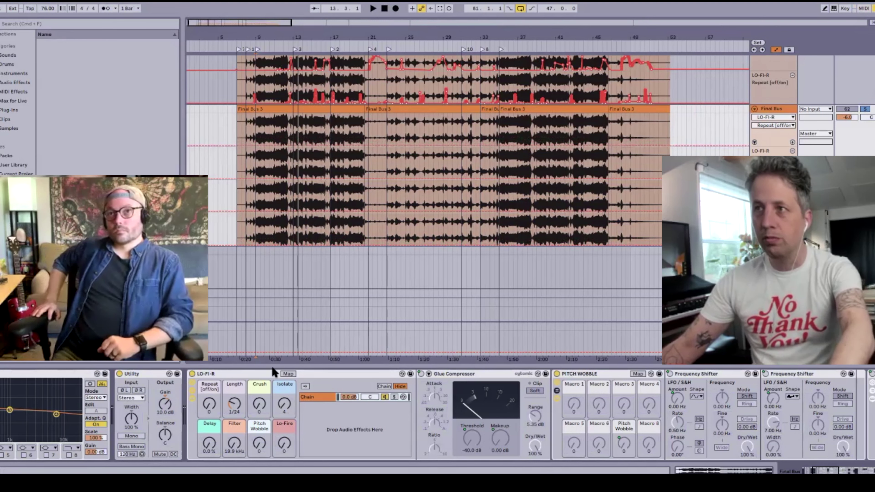
left_click(256, 50)
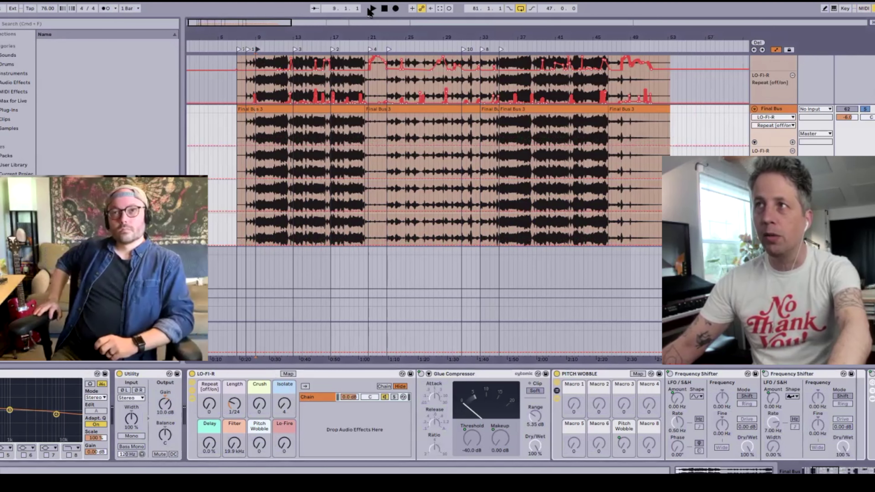
left_click(372, 8)
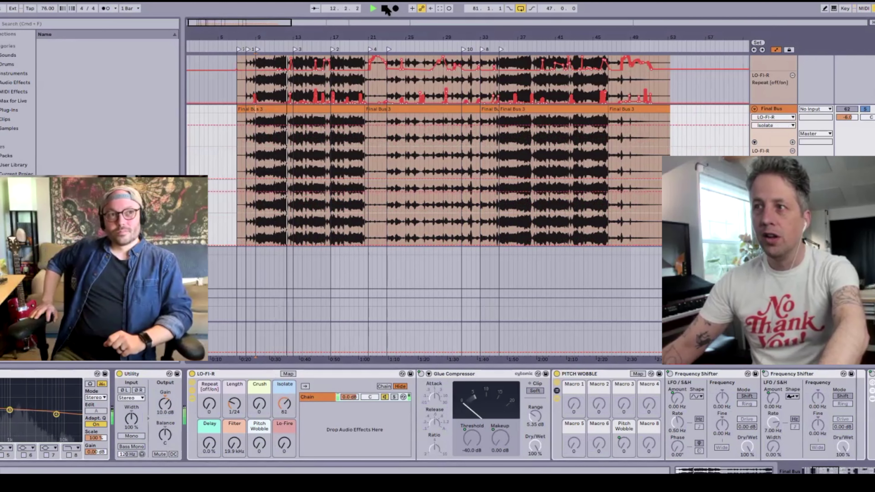
key("space")
Examine the EQ Three inside the LO-FI-R rack while playing the Final Bus from the bar 13 locator, and stop playback
scroll(659, 432, "right", 10)
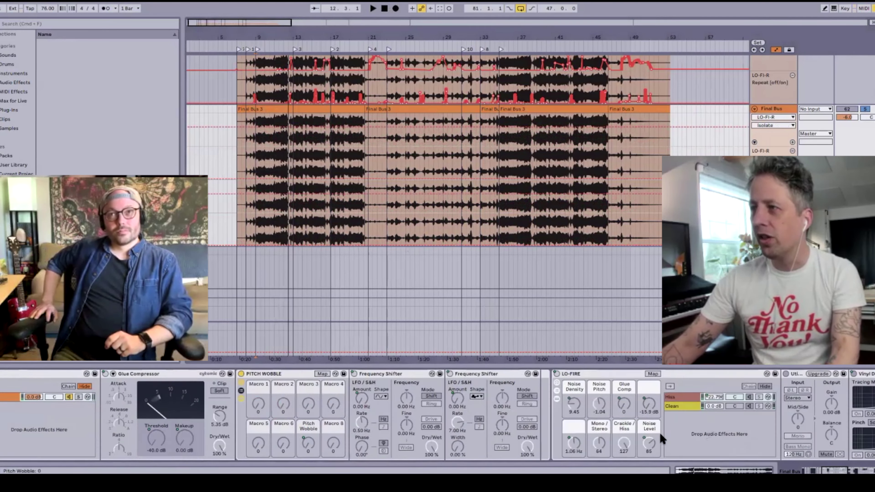
scroll(661, 438, "right", 15)
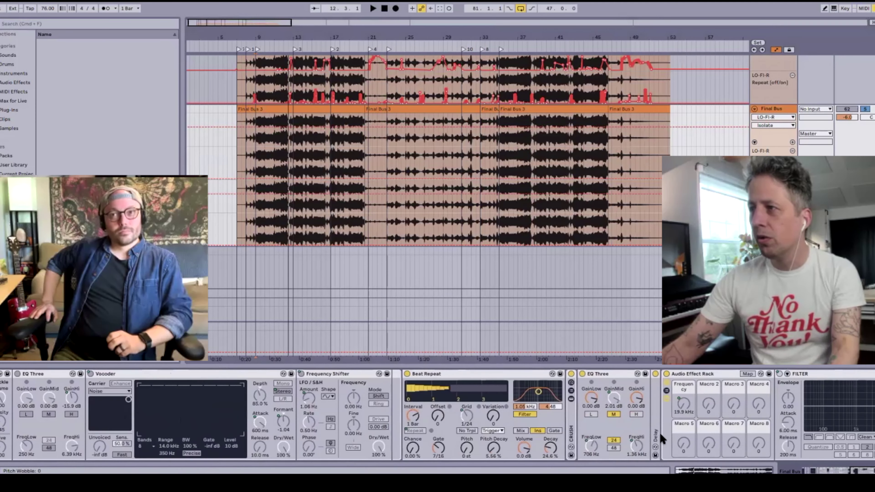
scroll(506, 438, "right", 1)
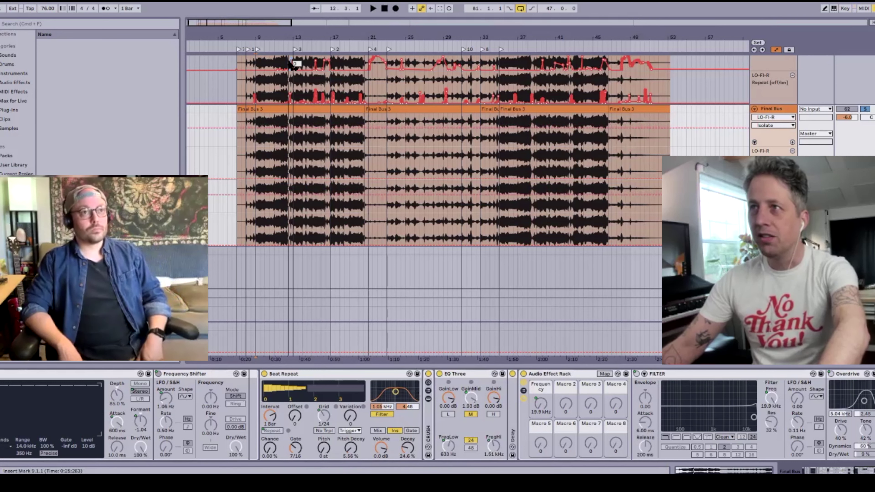
left_click(295, 49)
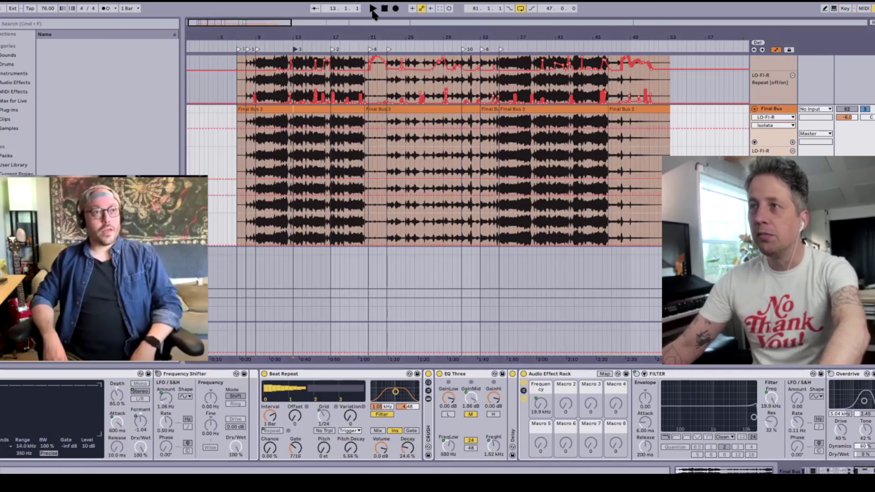
left_click(373, 9)
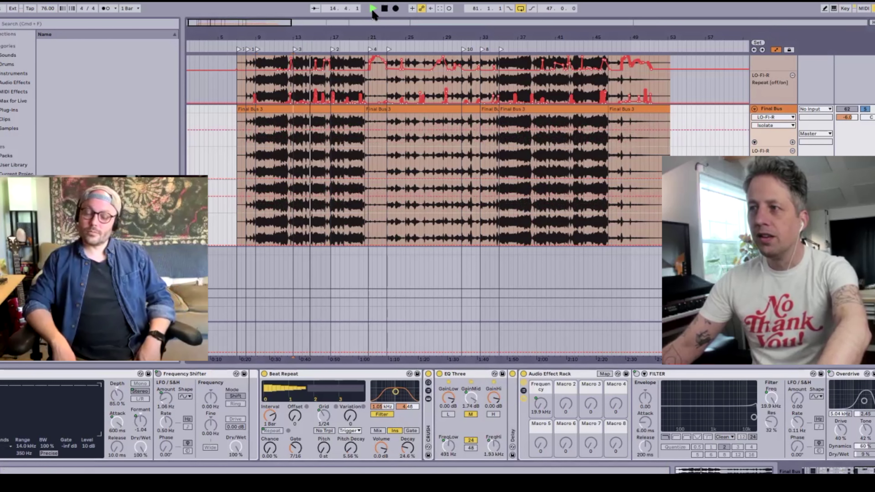
left_click(385, 10)
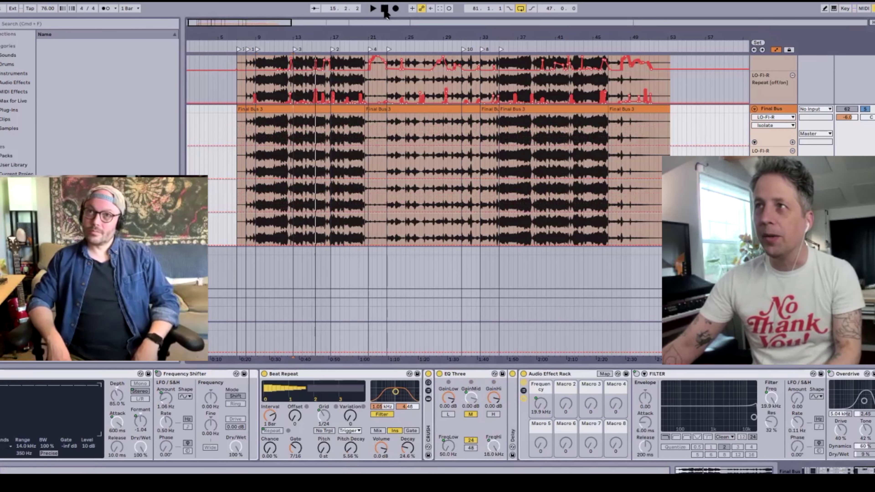
Return to the LO-FI-R macros, play the Final Bus from the bar 9 locator and stop playback
scroll(287, 449, "left", 10)
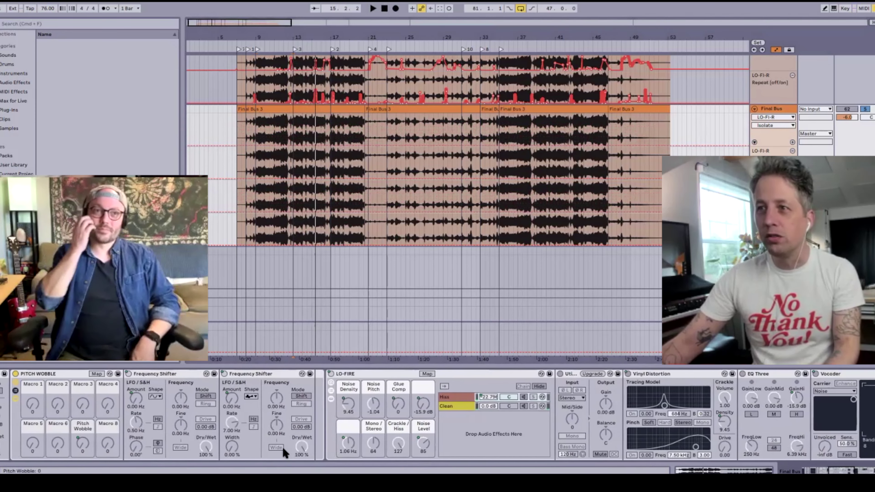
scroll(286, 452, "left", 15)
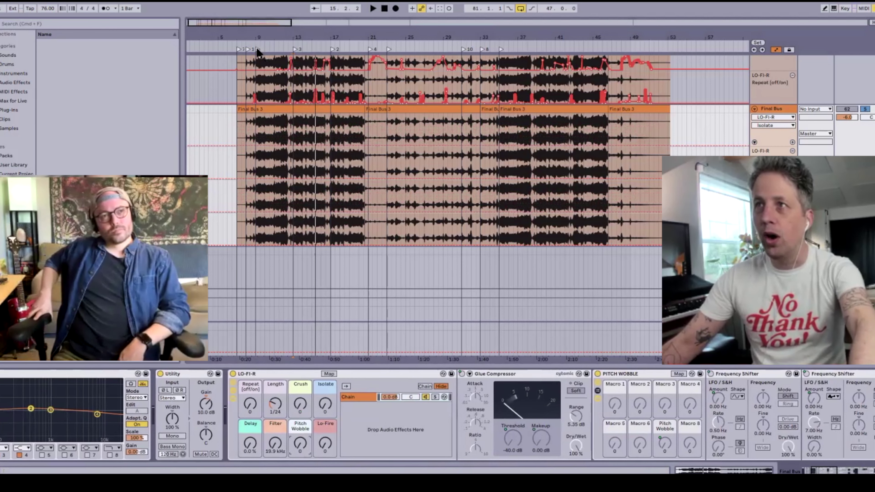
left_click(257, 49)
left_click(373, 9)
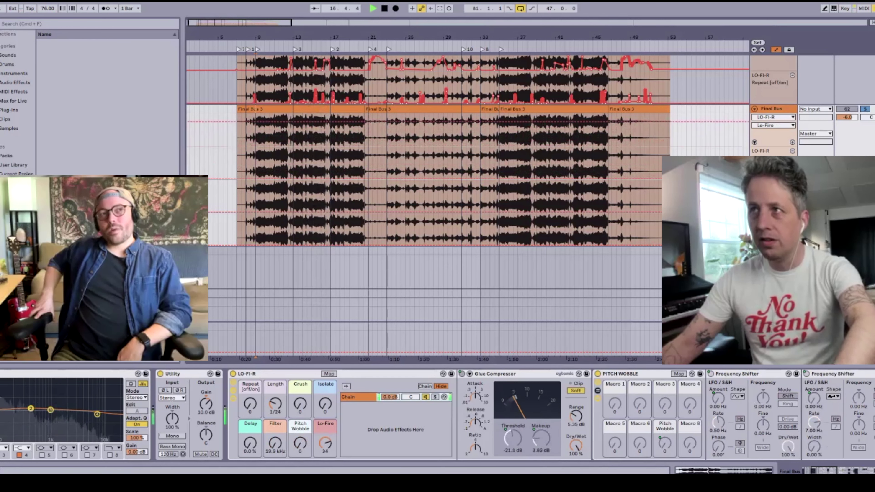
left_click(385, 9)
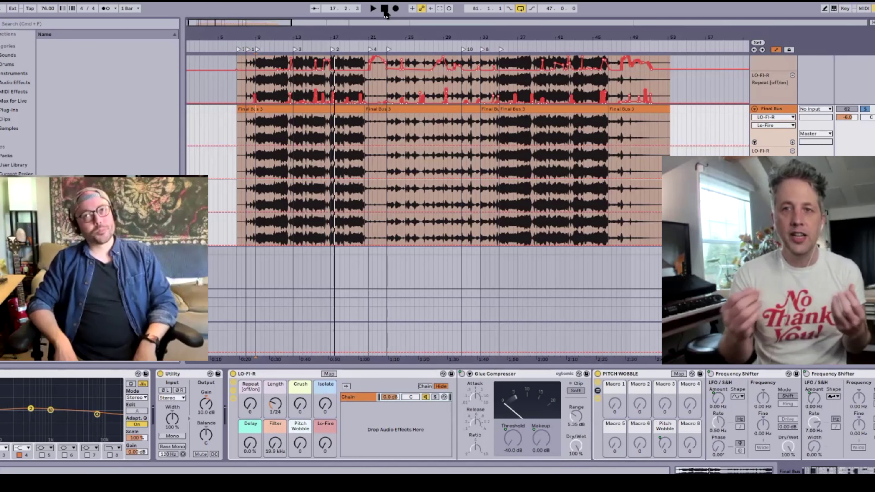
left_click(385, 9)
Examine the LO-FI-R automation lanes on the two Final Bus tracks in the arrangement
scroll(374, 212, "down", 2)
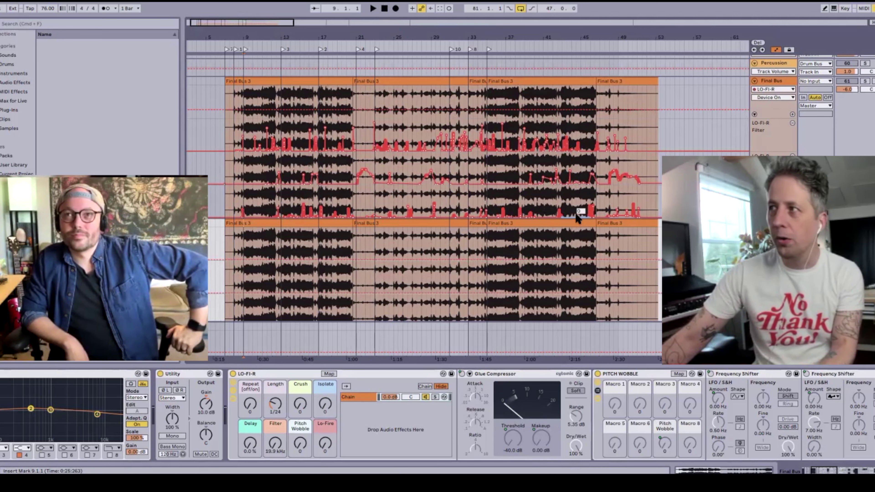
scroll(455, 220, "down", 5)
scroll(455, 219, "up", 1)
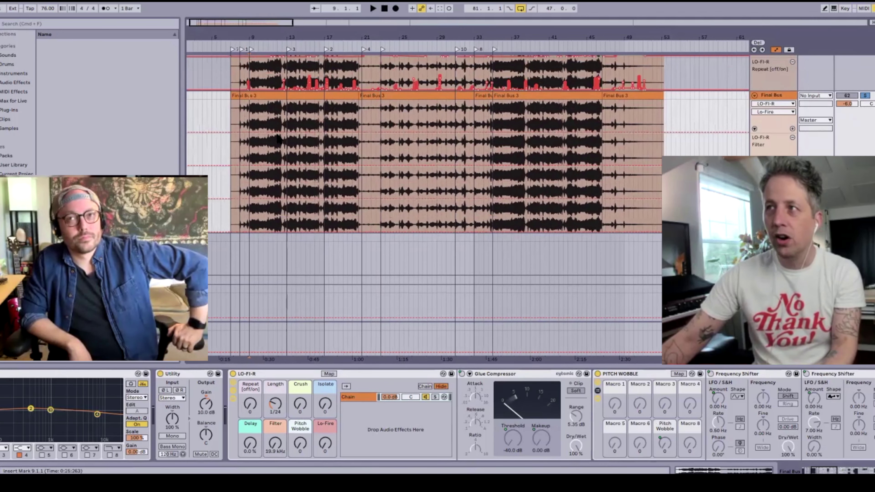